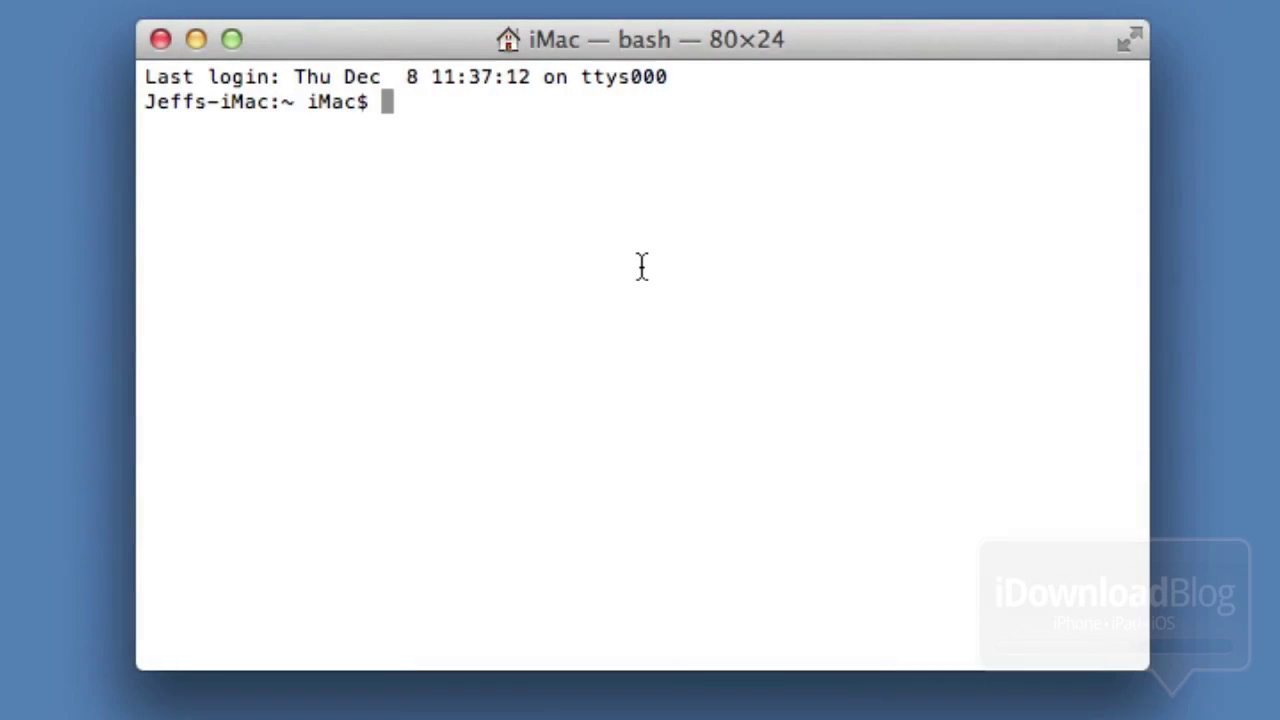
Run sudo nano /etc/hosts and authenticate with the administrator password.
type("sudo ")
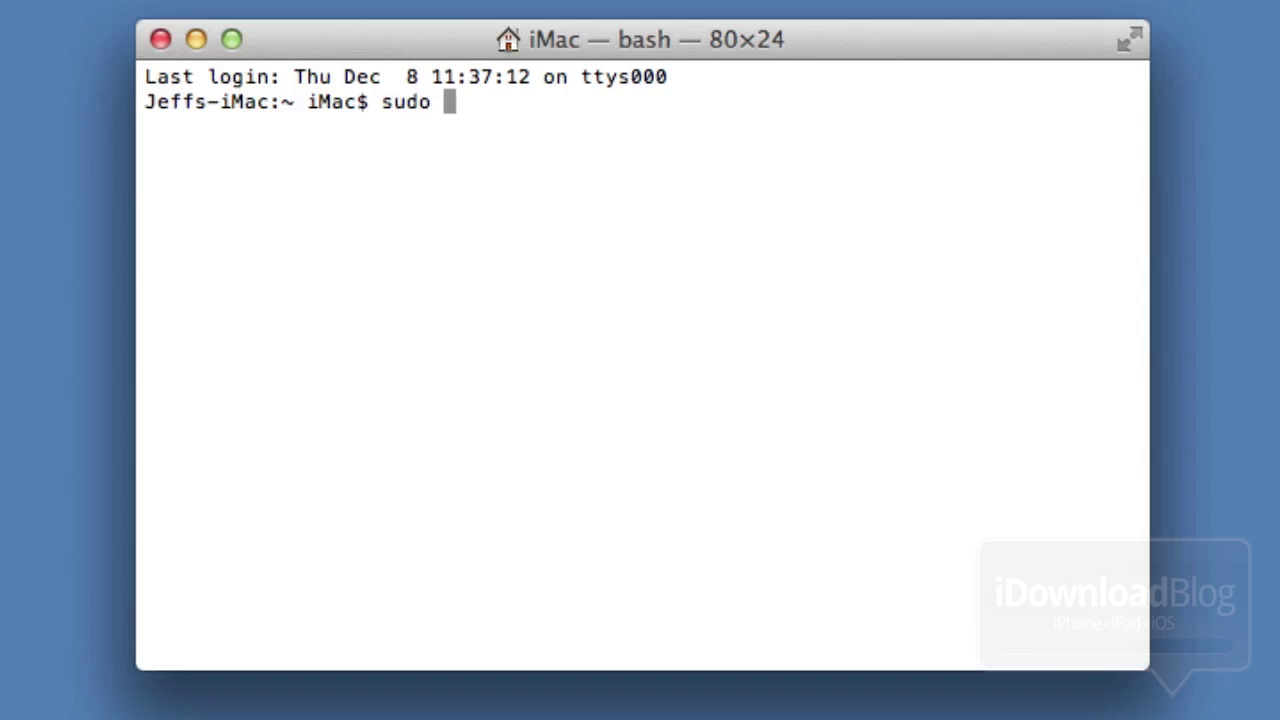
type("nano /etc/hosts")
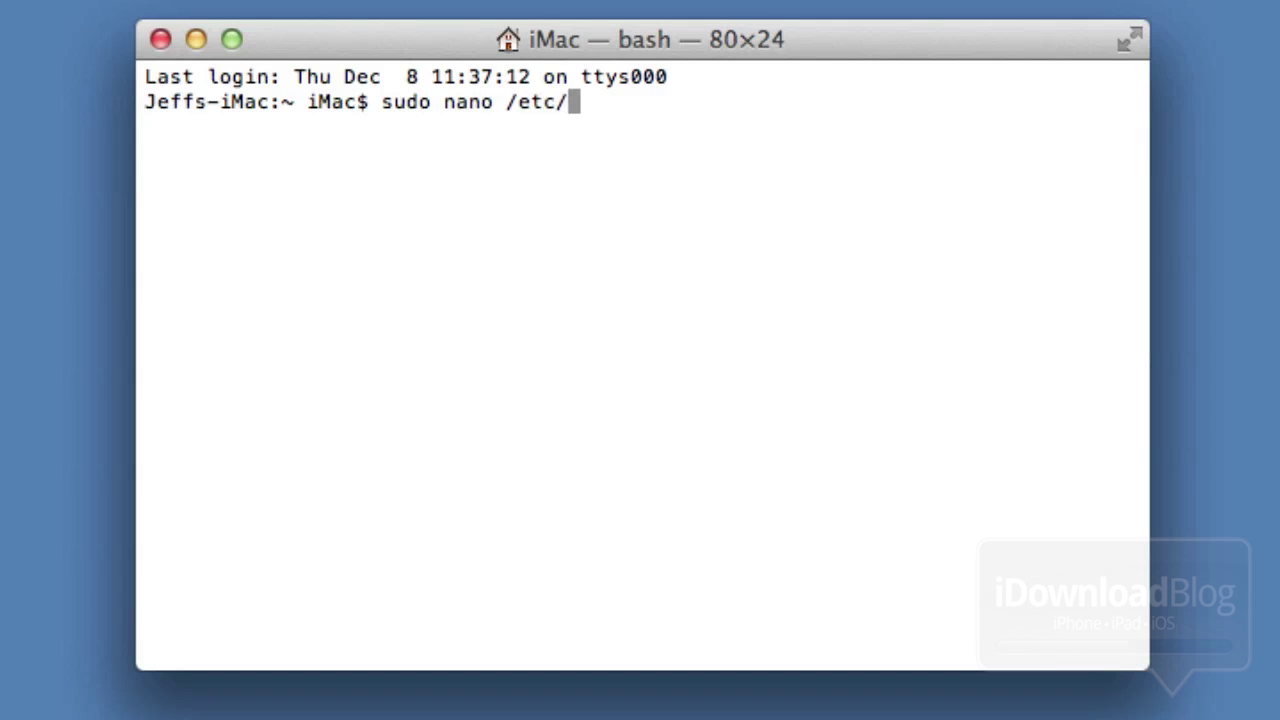
key("Return")
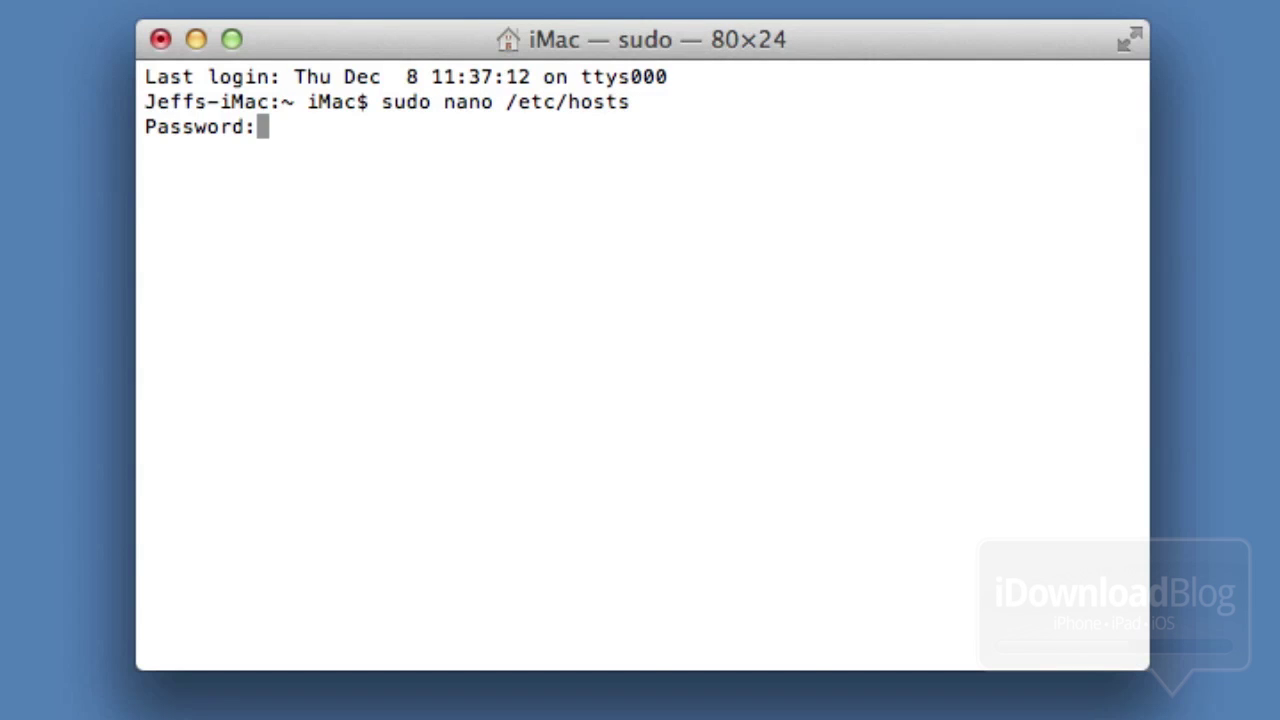
key("Return")
Delete the #74.208.10.249 gs.apple.com line and the surrounding blank lines.
key("BackSpace")
key("BackSpace")
key("BackSpace")
key("BackSpace")
key("BackSpace")
key("BackSpace")
key("BackSpace")
key("BackSpace")
key("BackSpace")
key("BackSpace")
key("BackSpace")
key("BackSpace")
key("BackSpace")
key("BackSpace")
key("BackSpace")
key("BackSpace")
key("BackSpace")
key("BackSpace")
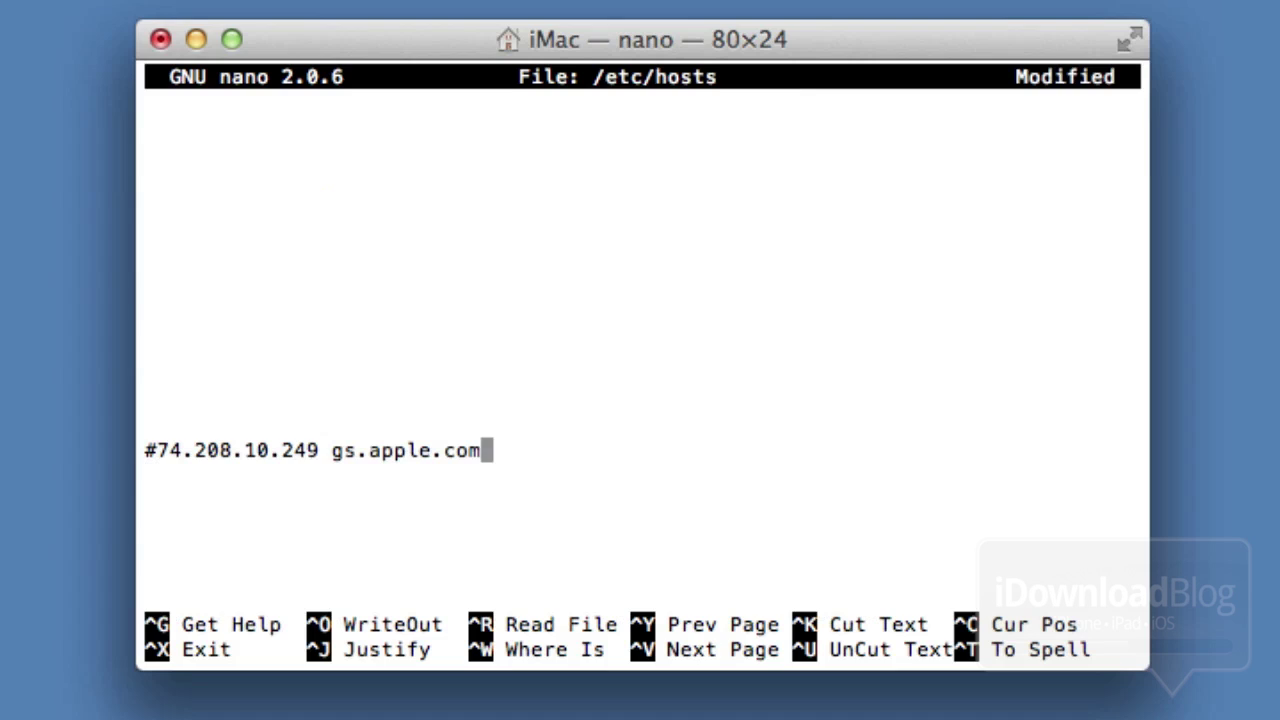
key("BackSpace")
key("BackSpace")
key("BackSpace")
key("BackSpace")
key("BackSpace")
key("BackSpace")
key("BackSpace")
key("BackSpace")
key("BackSpace")
key("BackSpace")
key("BackSpace")
key("BackSpace")
key("BackSpace")
key("BackSpace")
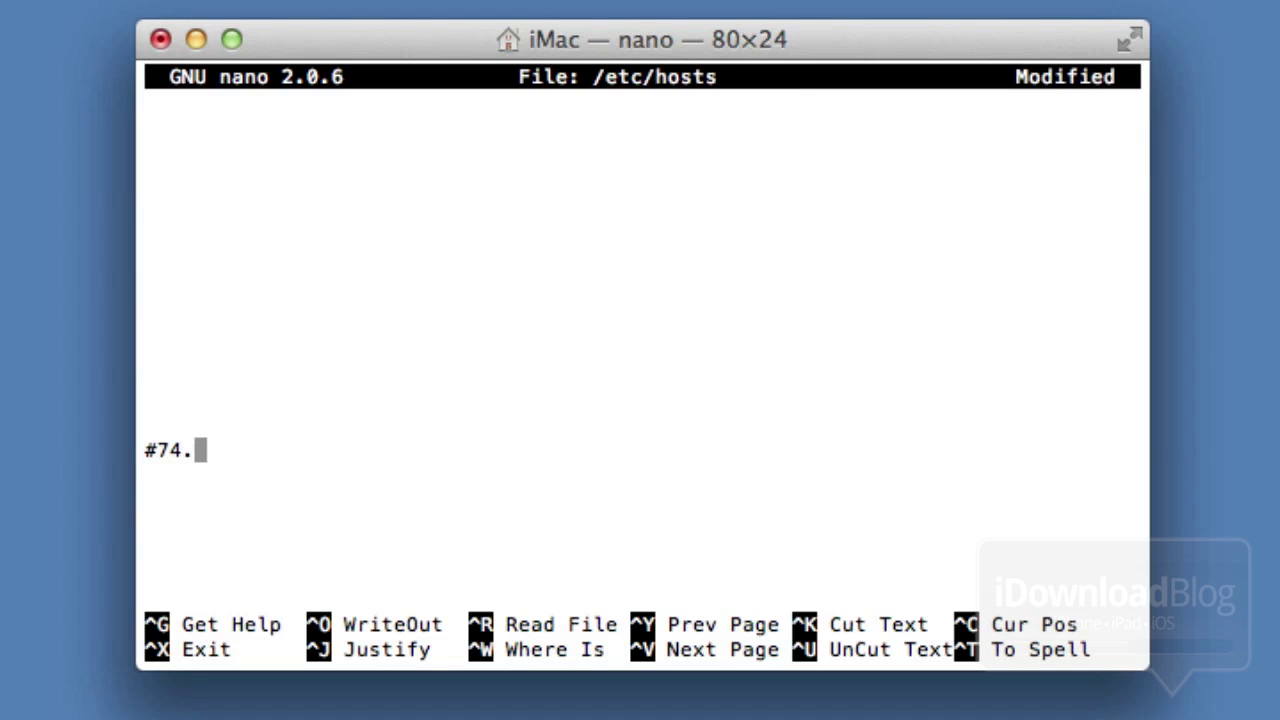
key("BackSpace")
key("BackSpace")
key("BackSpace")
key("BackSpace")
key("BackSpace")
key("BackSpace")
key("BackSpace")
key("BackSpace")
key("BackSpace")
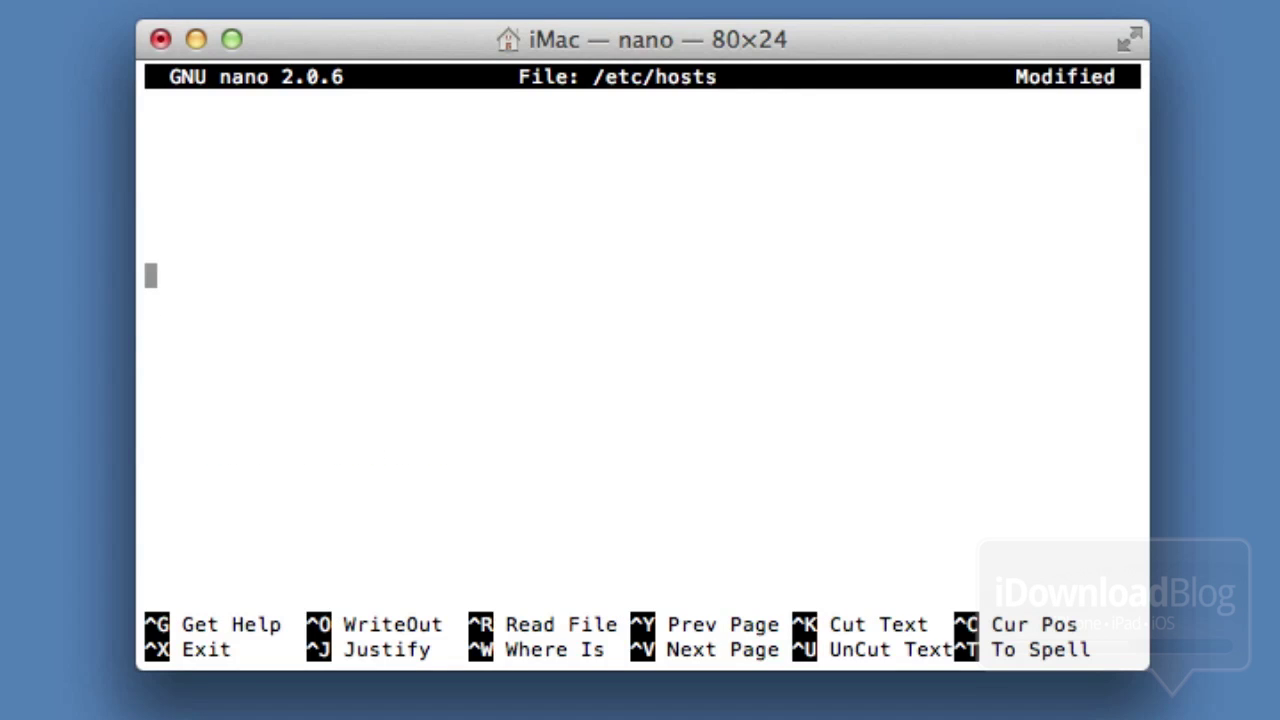
Write the edited file to /etc/hosts (28 lines) and close the Terminal window.
key("ctrl+o")
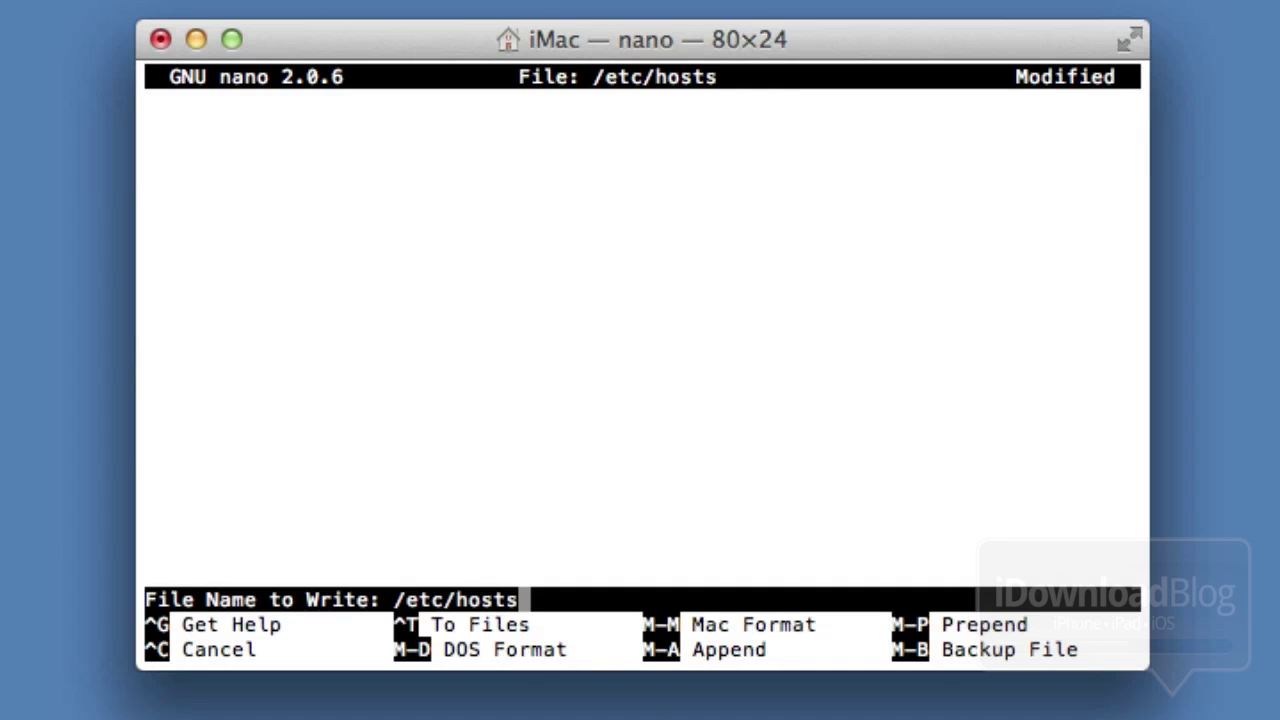
key("Return")
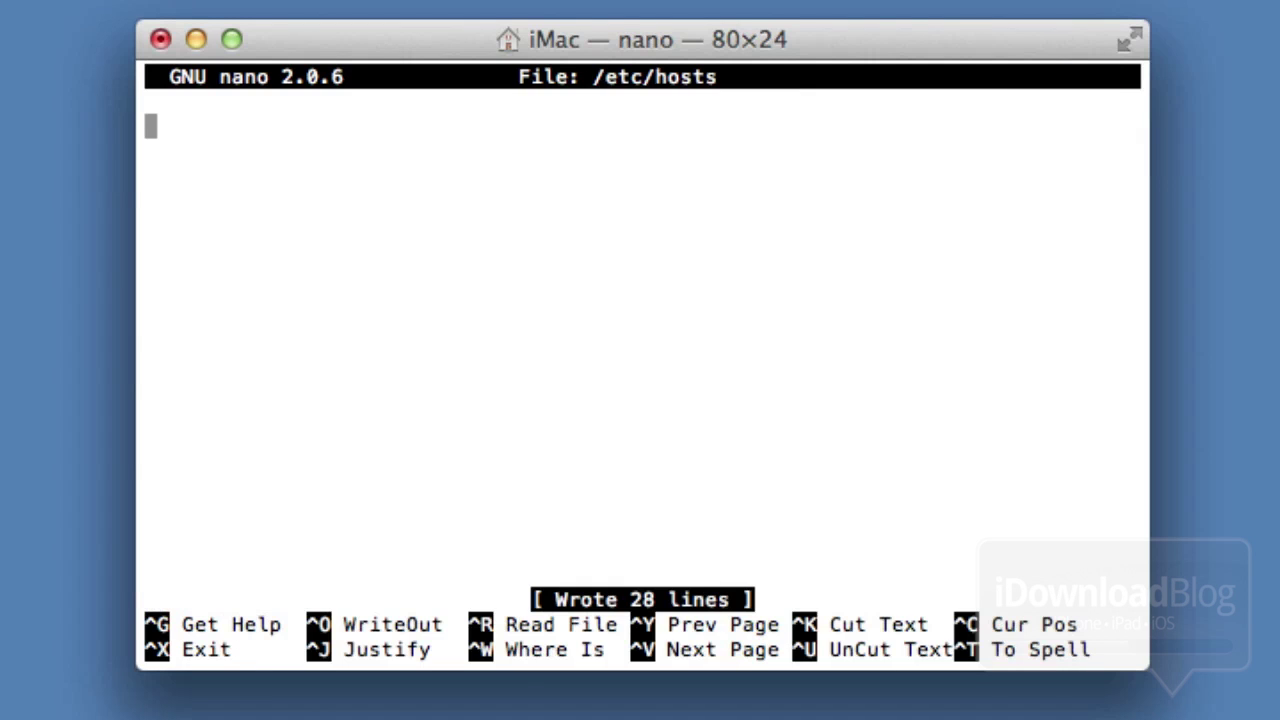
left_click(159, 38)
Confirm closing Terminal and bring up redsn0w's Extras options, including Pwned DFU, Just boot and Recovery fix.
left_click(976, 238)
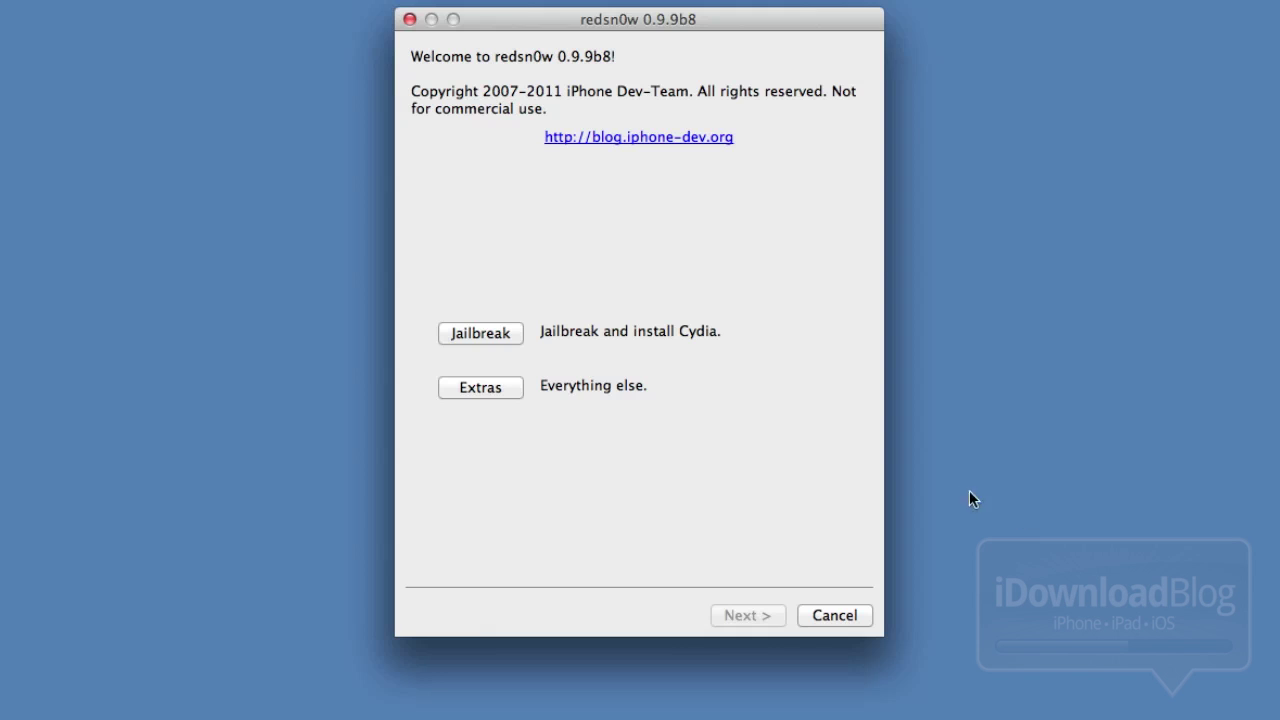
left_click(503, 388)
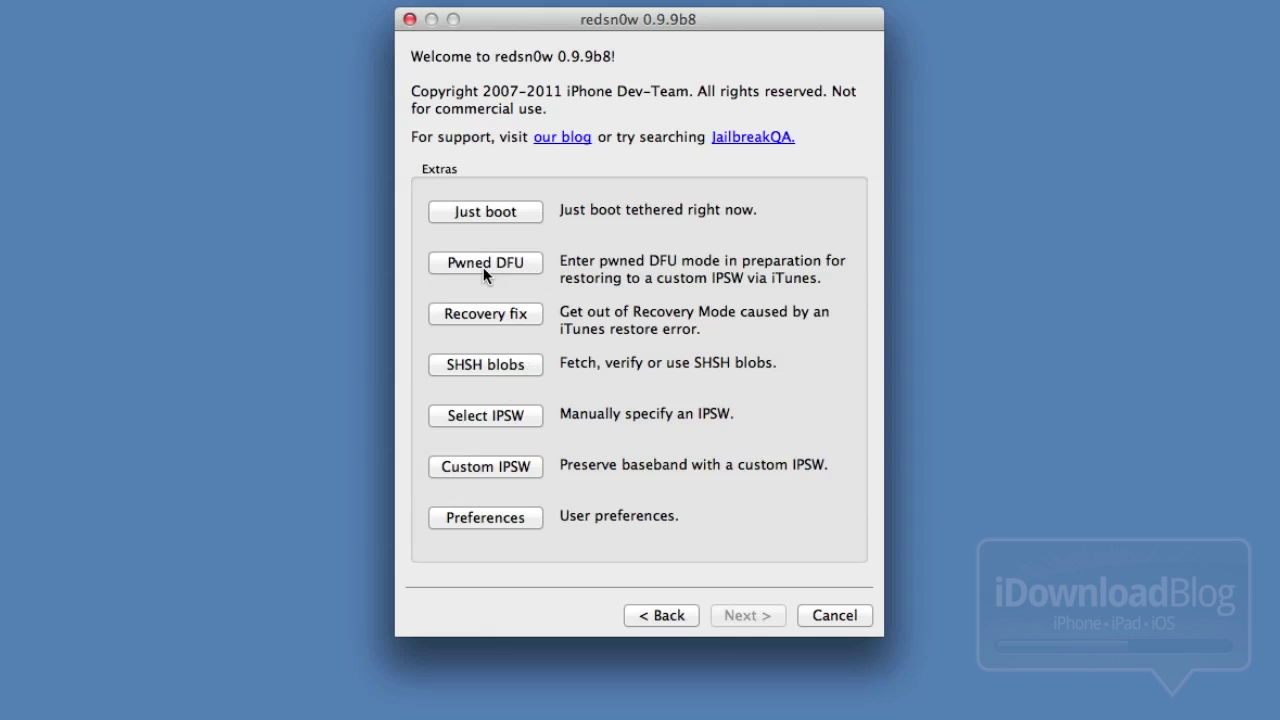
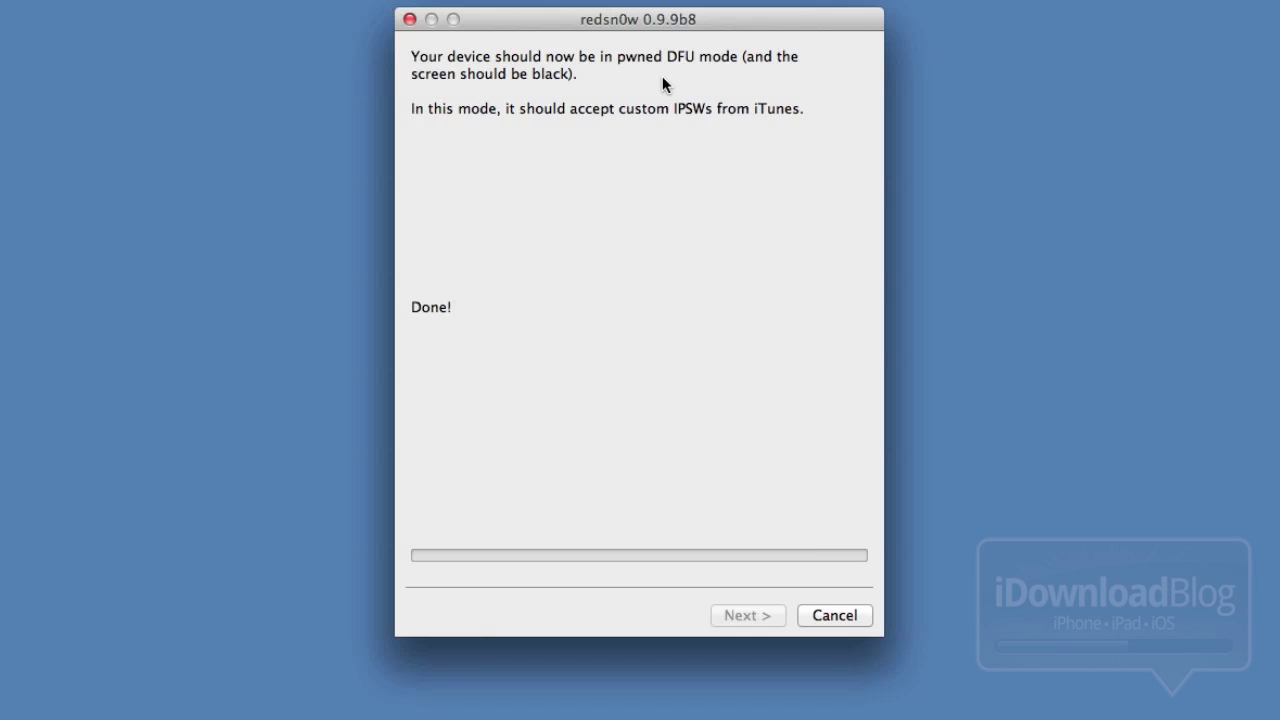
Close redsn0w with Cancel now that the iPhone is in pwned DFU mode.
left_click(835, 614)
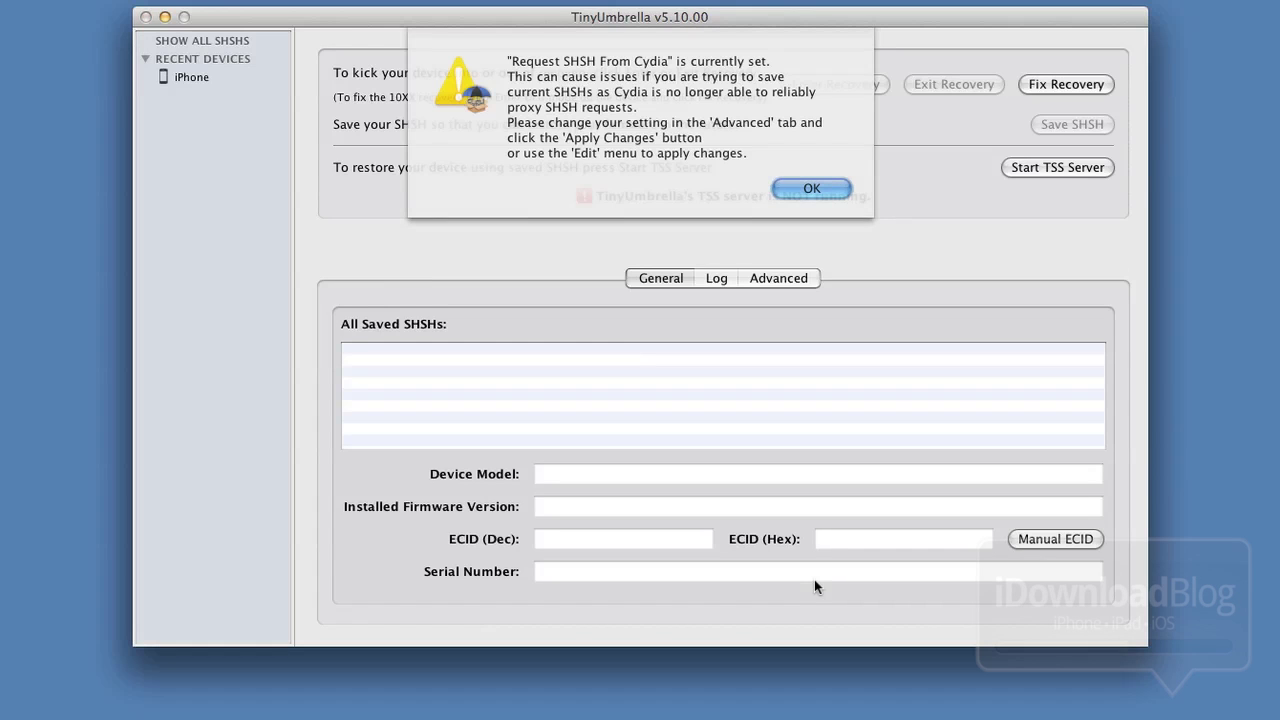
Dismiss the 'Request SHSH From Cydia' warning and start TinyUmbrella's TSS server.
left_click(810, 188)
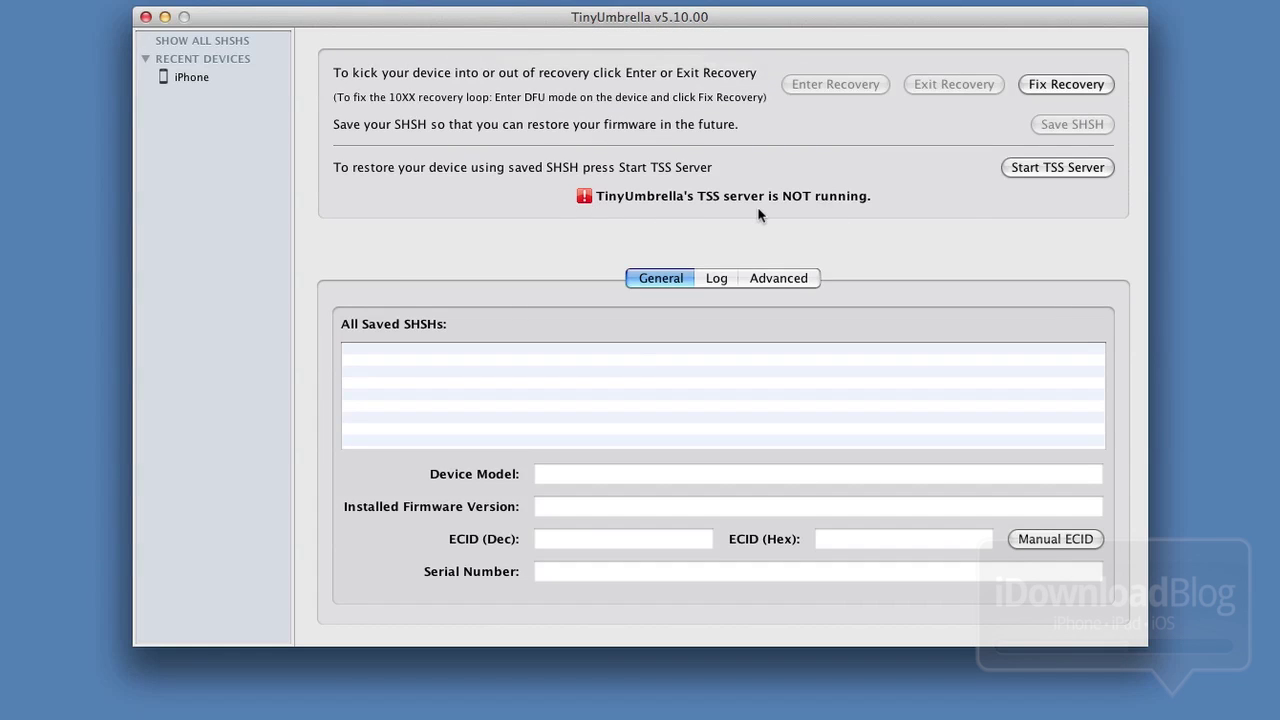
left_click(1045, 171)
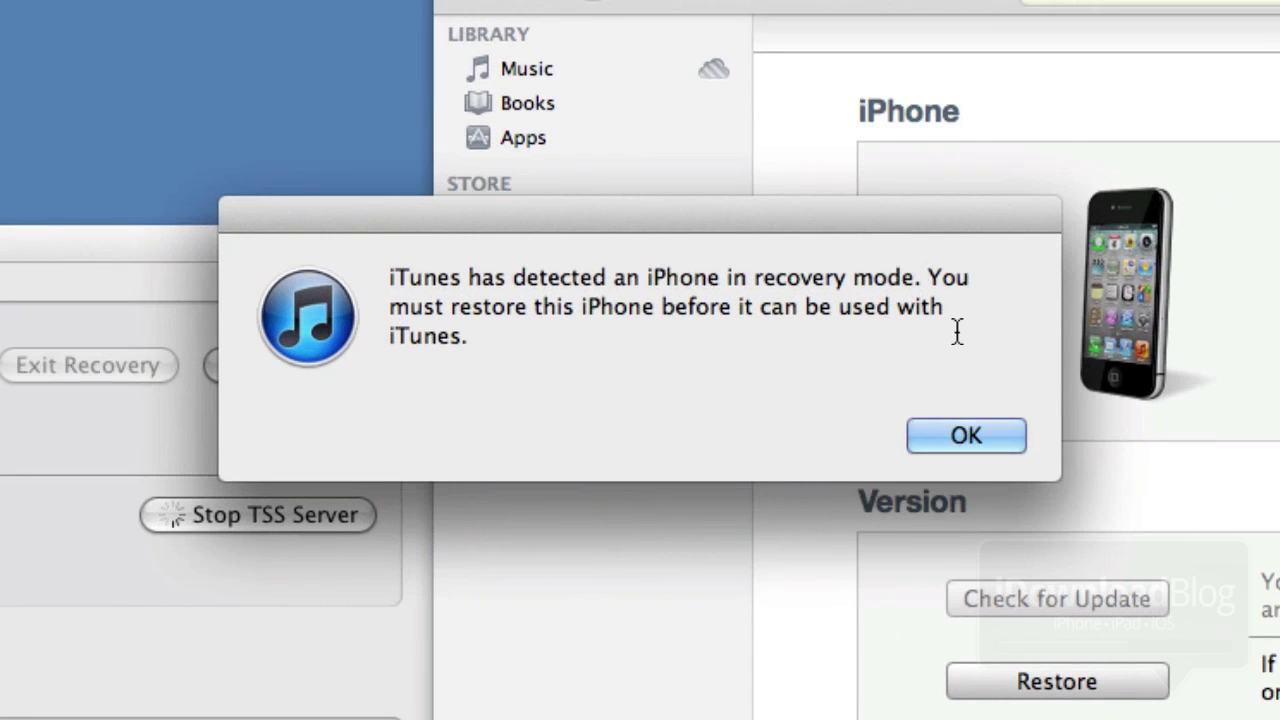
Restore the iPhone in iTunes from the custom iPhone3,1_4.3.3_8J2_Restore.ipsw firmware file.
left_click(962, 438)
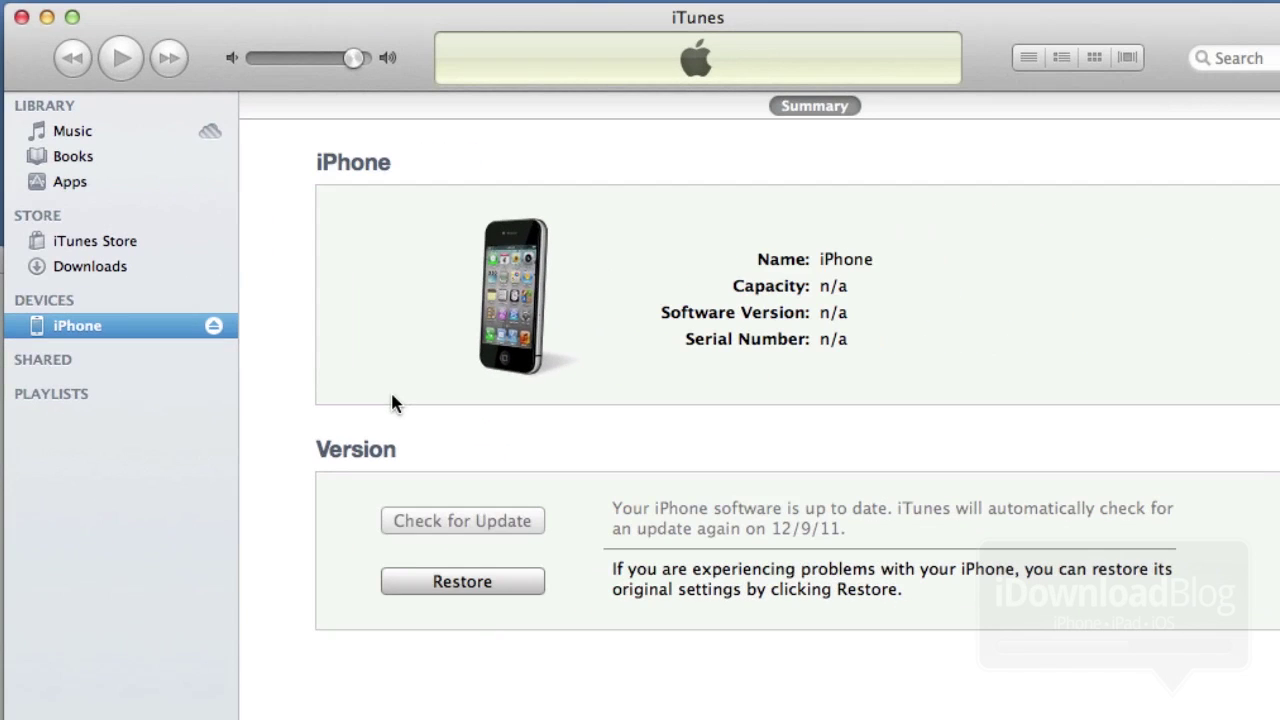
left_click(488, 591, "alt")
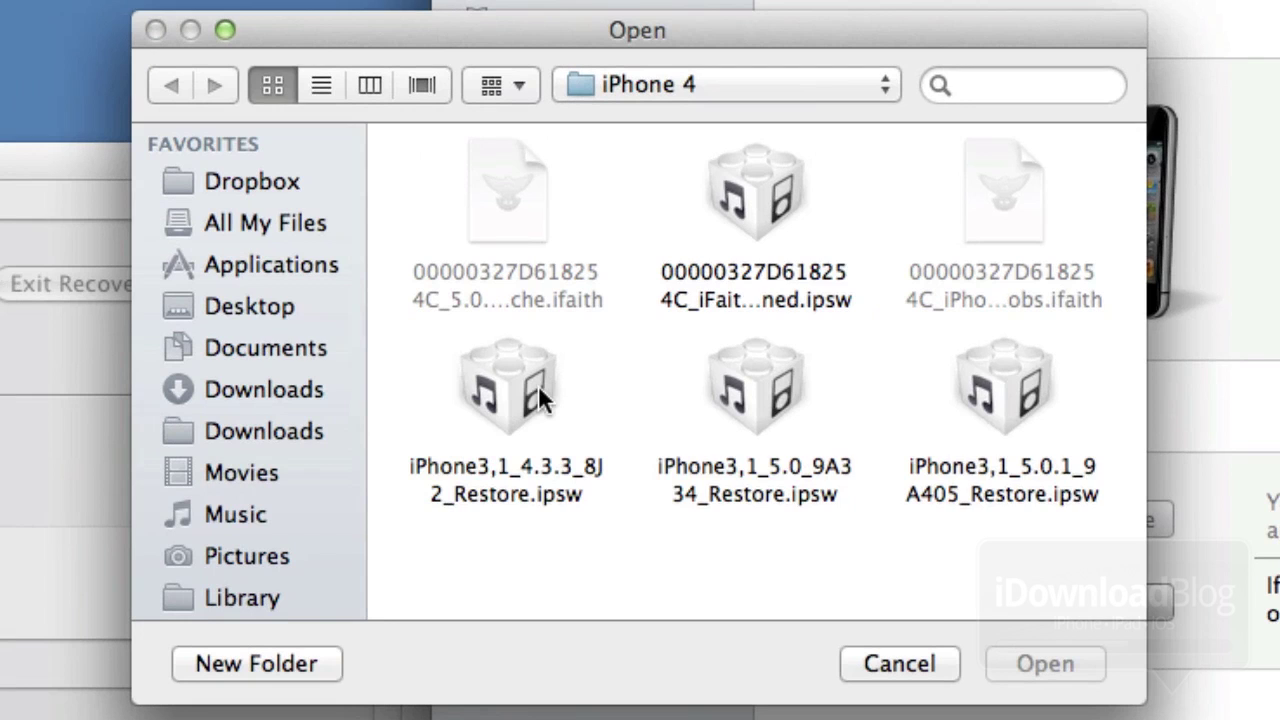
left_click(538, 386)
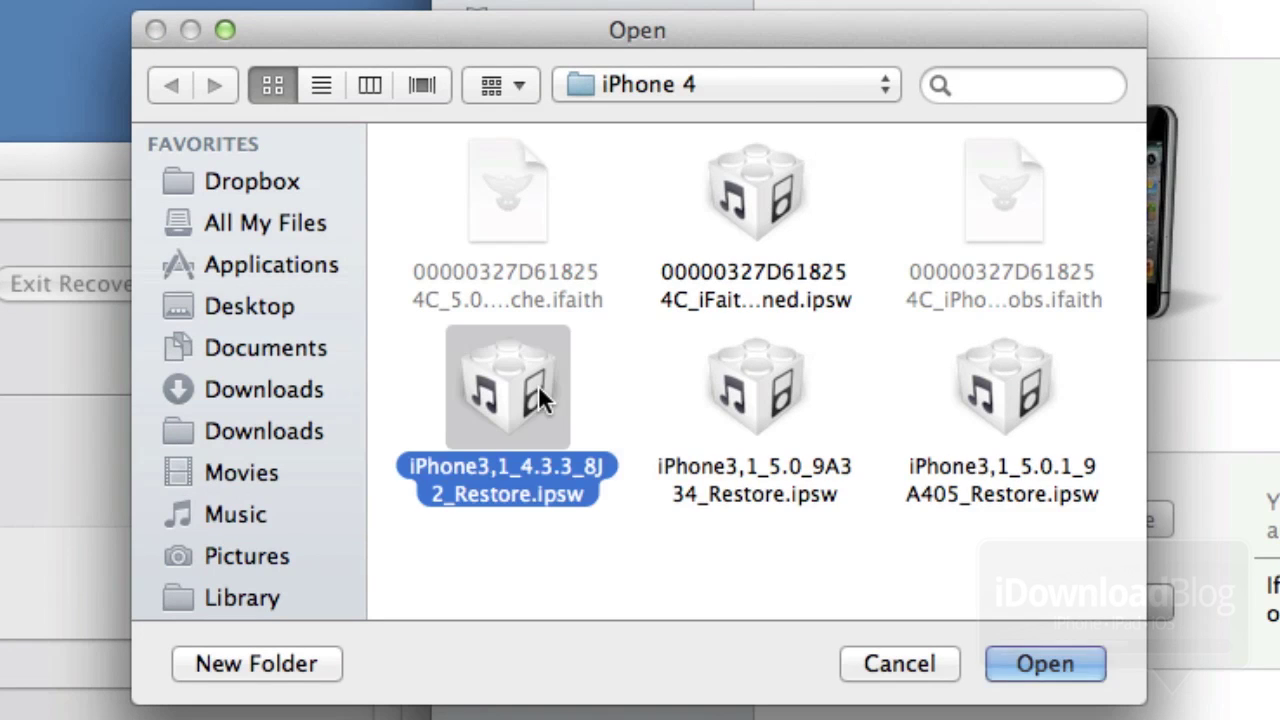
left_click(1084, 666)
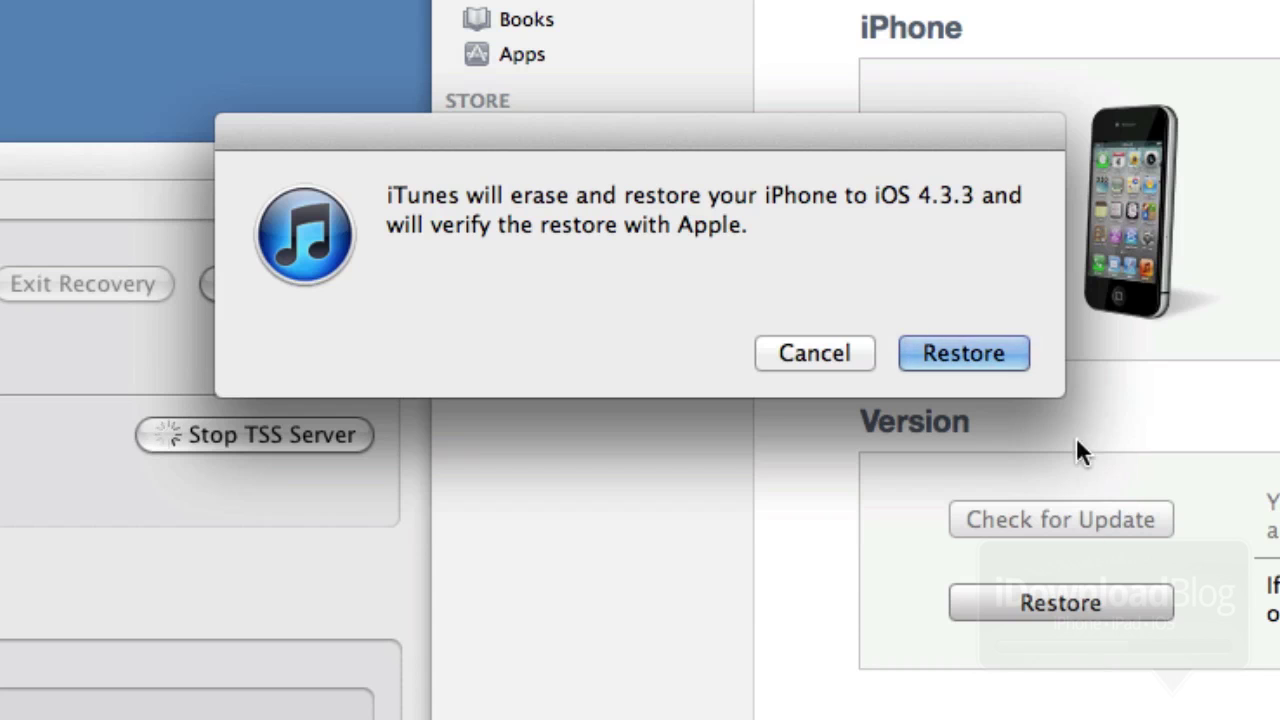
left_click(966, 354)
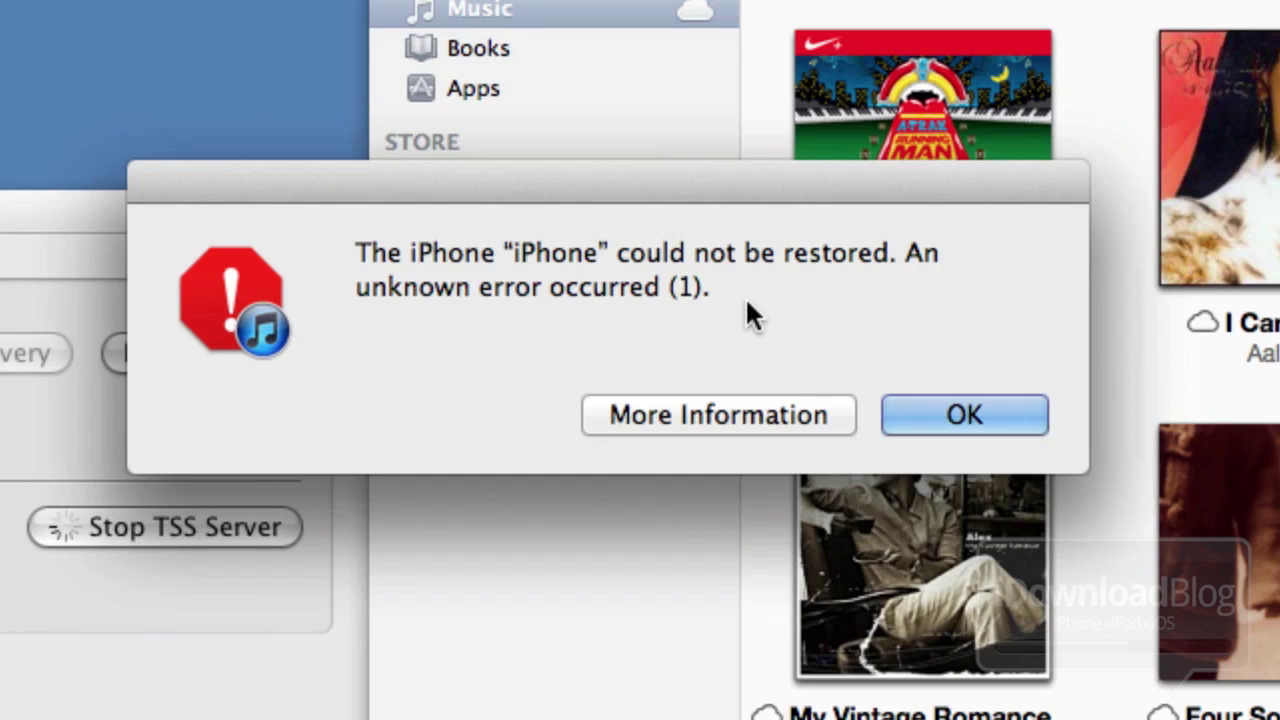
Acknowledge the restore's unknown error (1) and the following recovery-mode alert in iTunes.
left_click(935, 415)
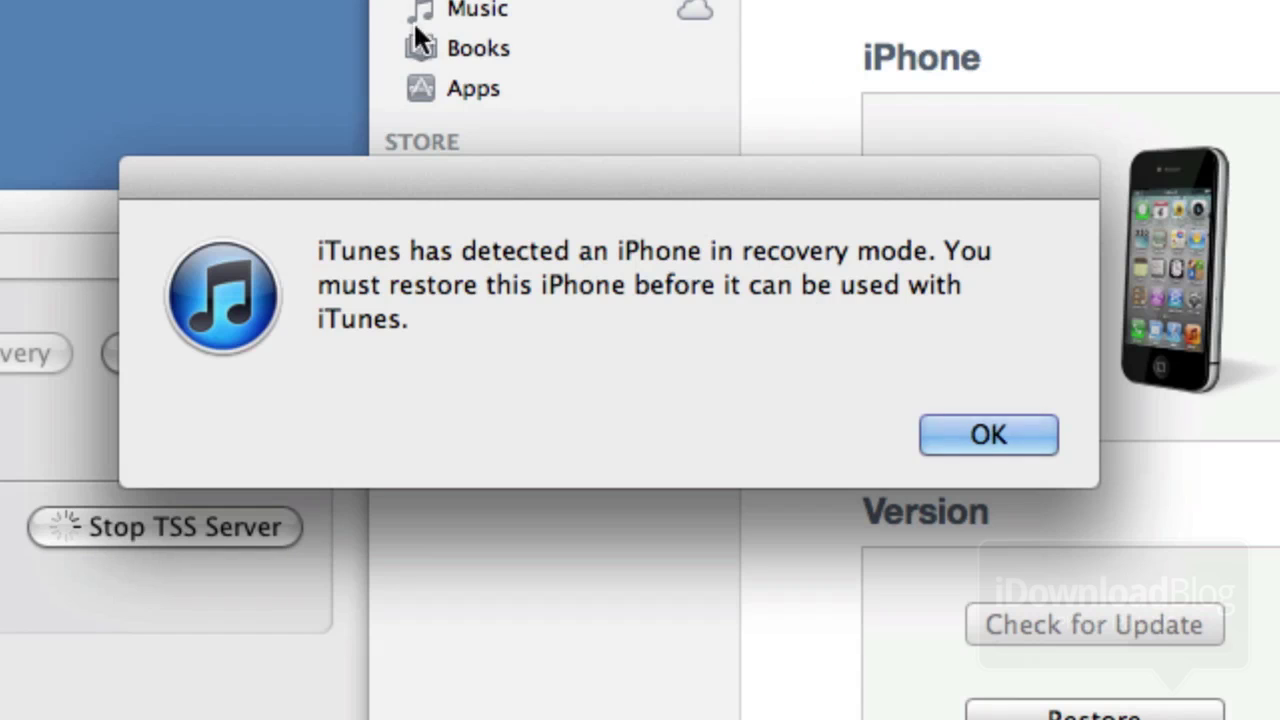
left_click(985, 430)
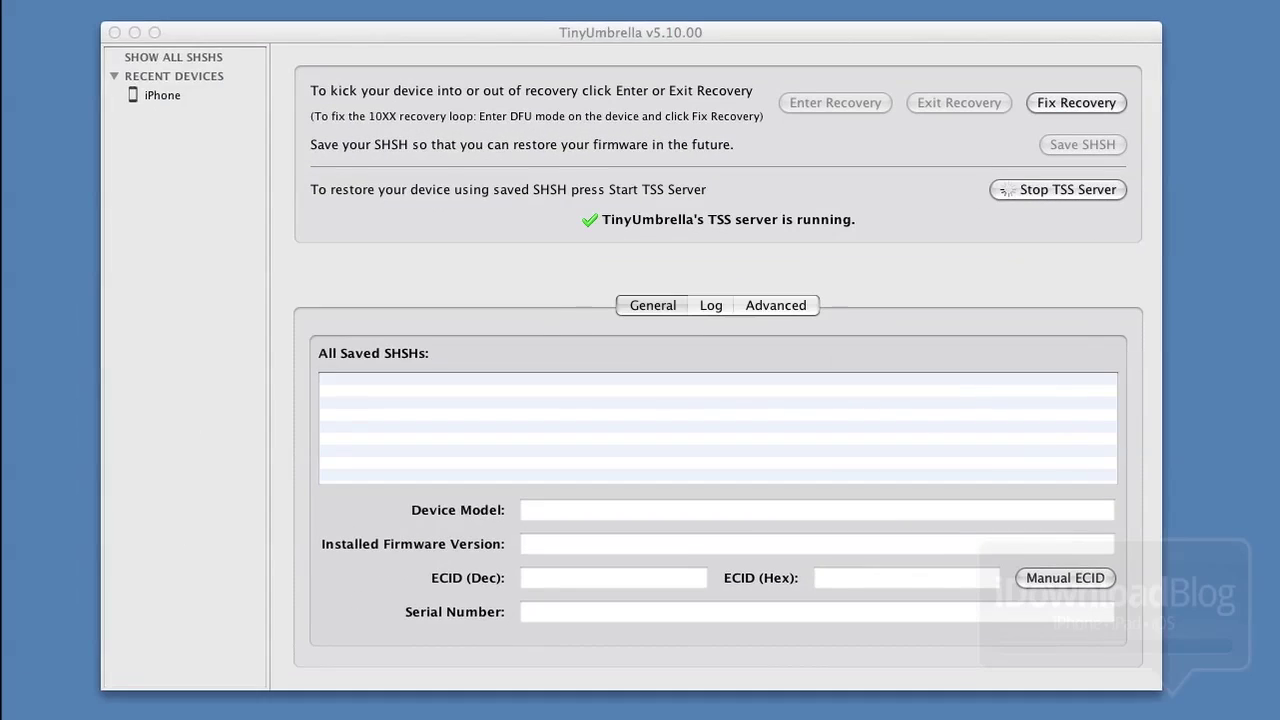
Stop TinyUmbrella's TSS server from its Advanced tab.
left_click(515, 305)
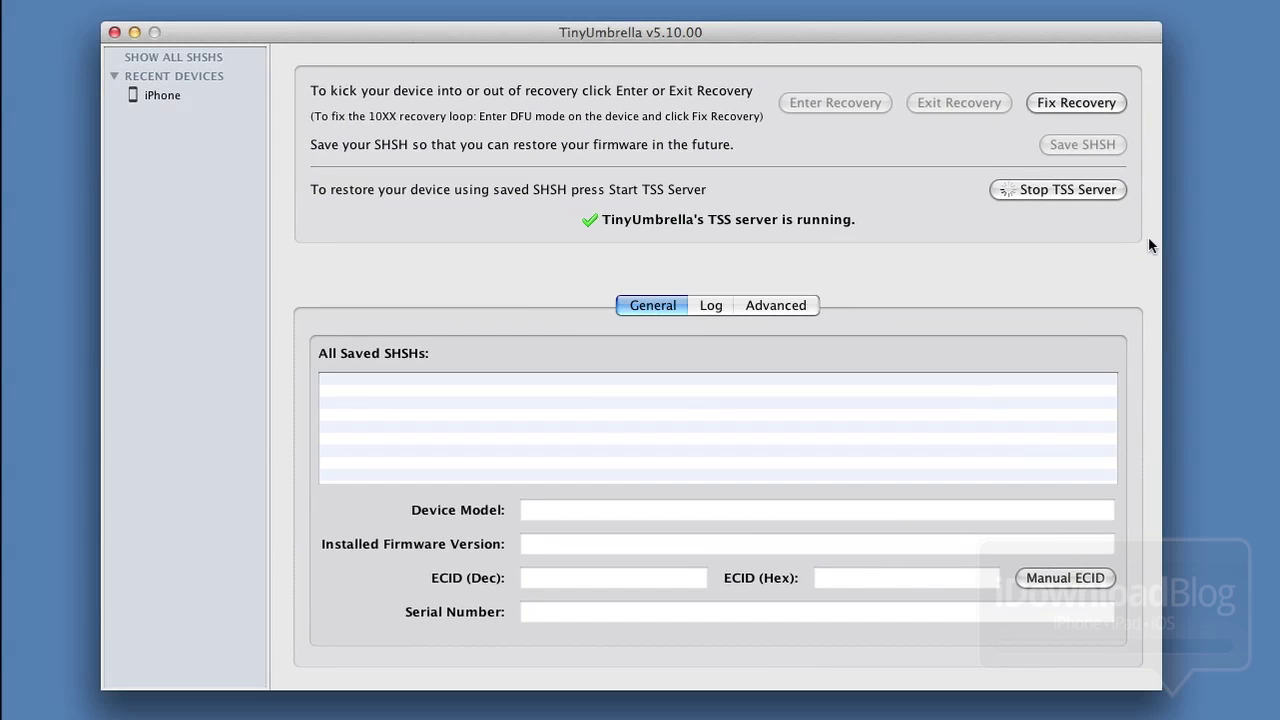
left_click(775, 305)
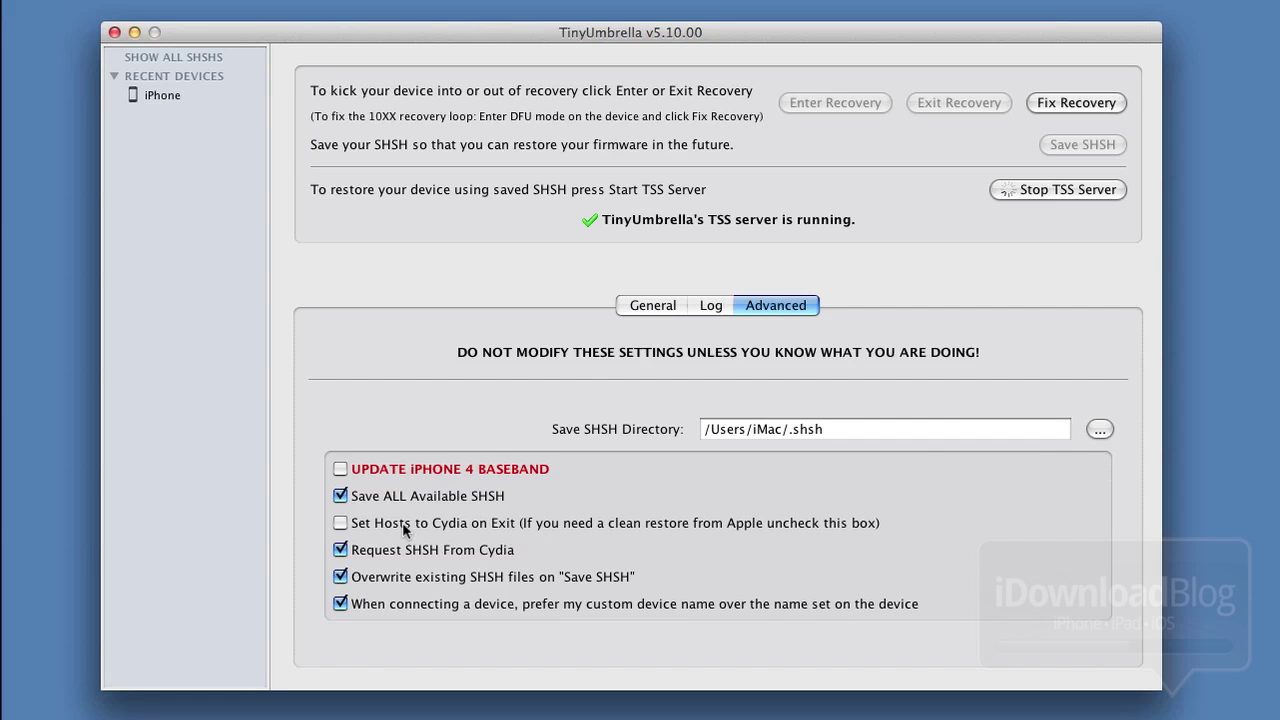
left_click(1087, 197)
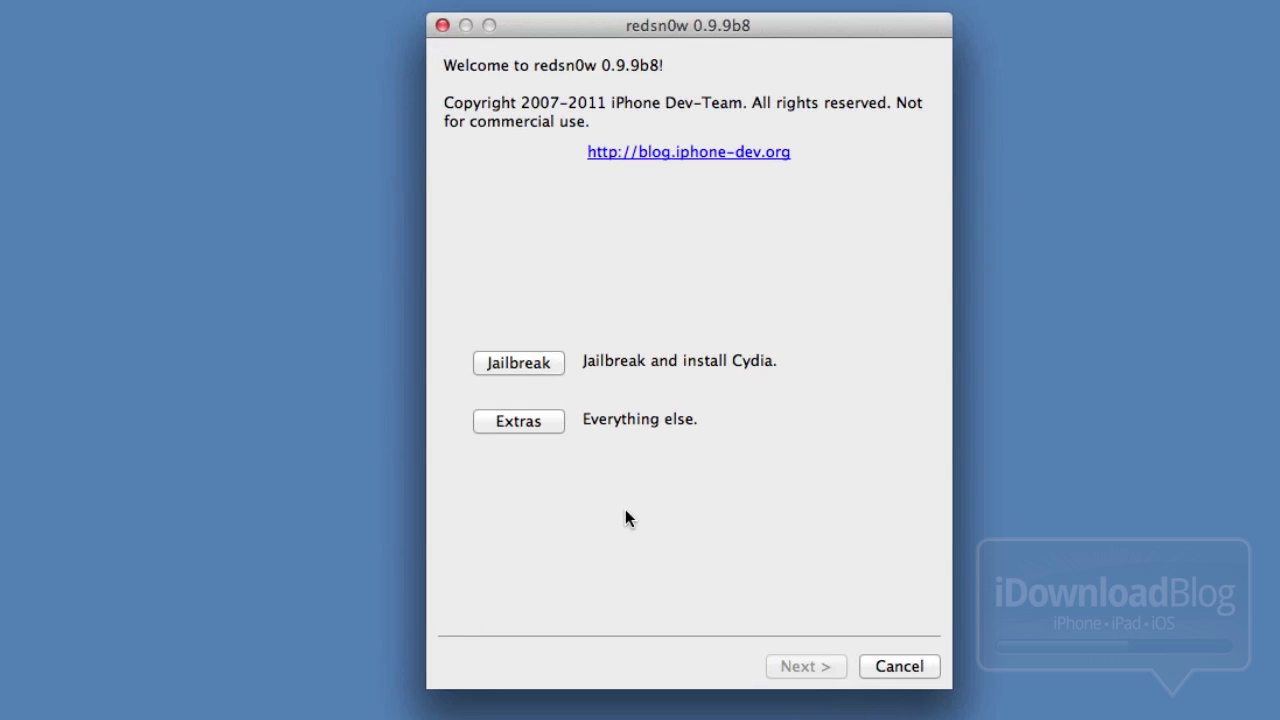
Start redsn0w's Recovery fix from the Extras menu.
left_click(533, 428)
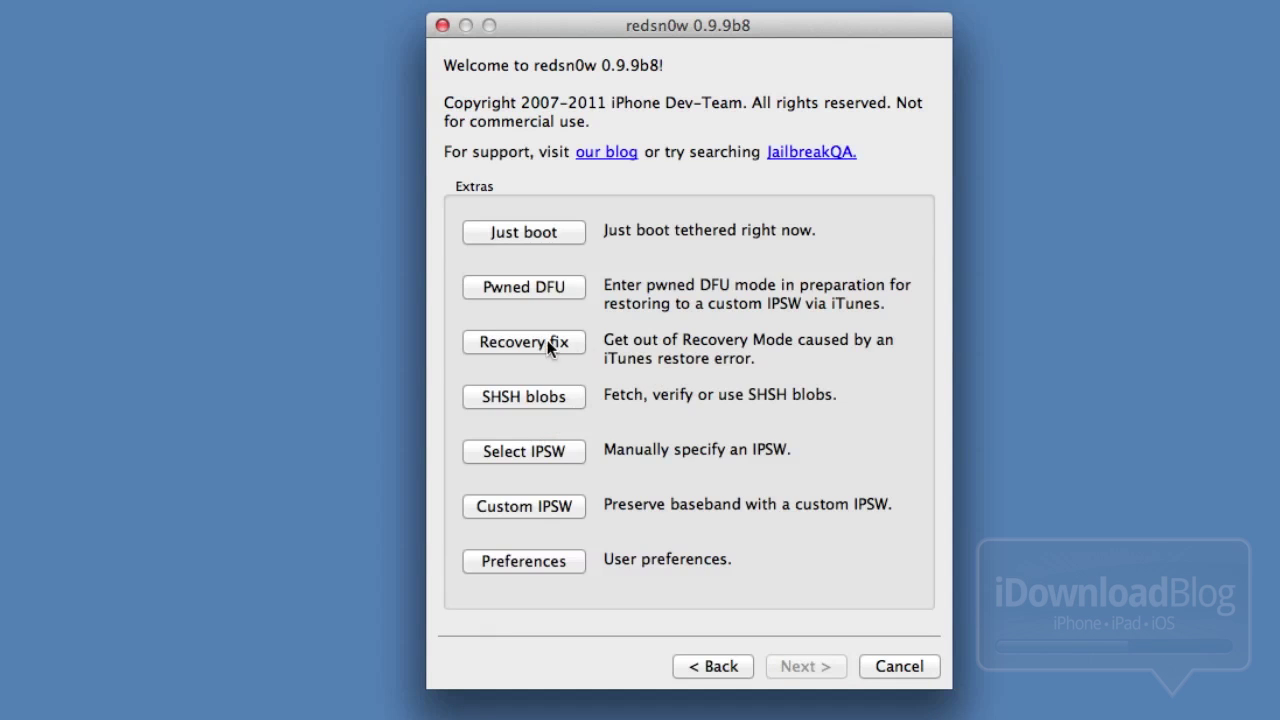
left_click(535, 341)
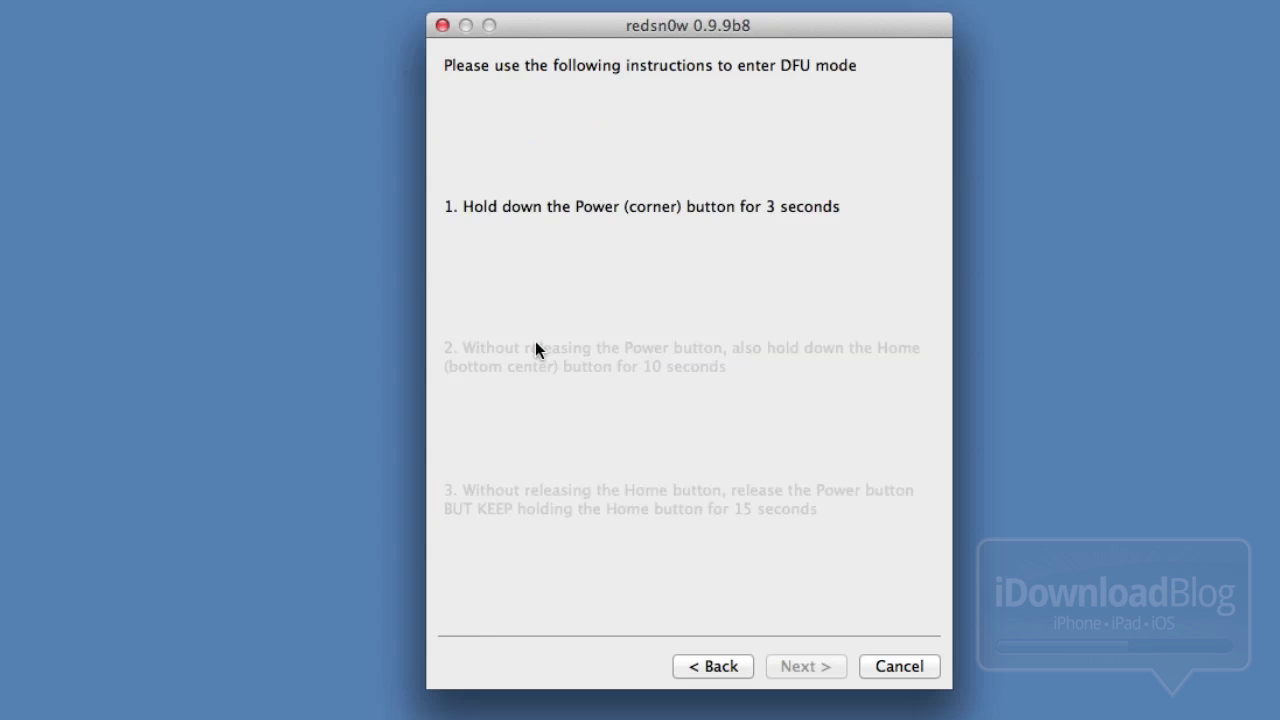
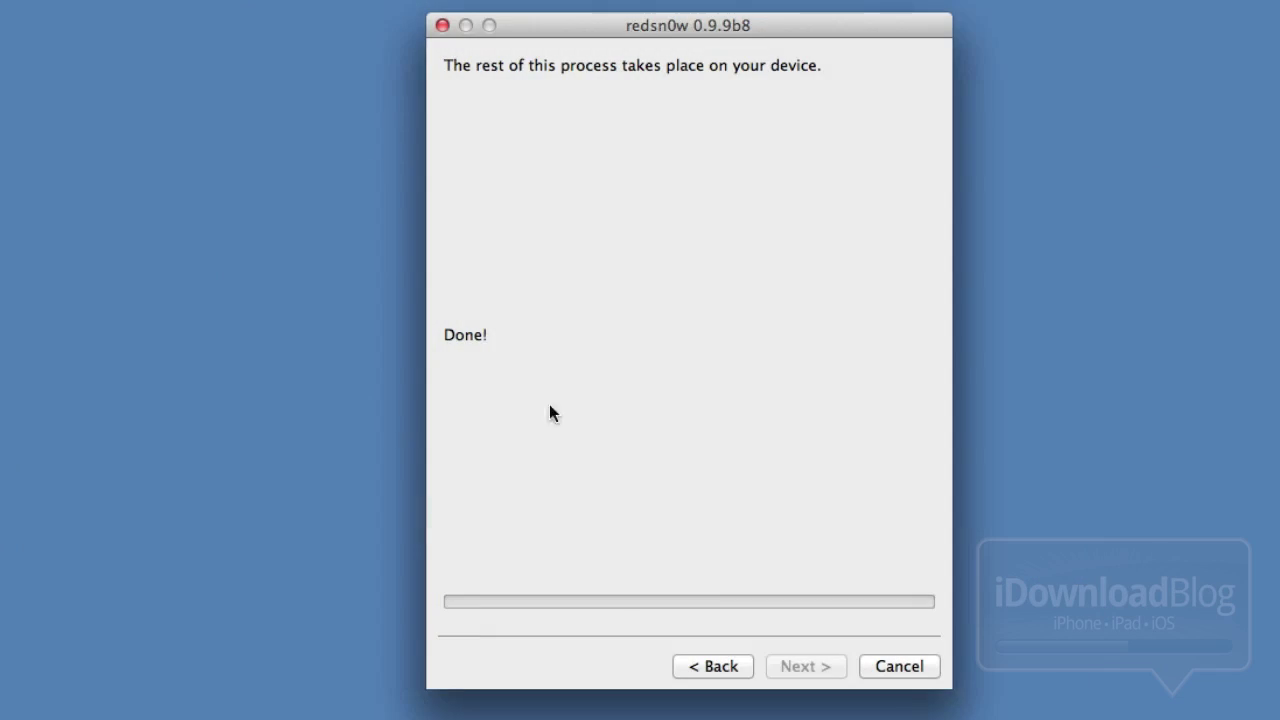
Return to redsn0w's welcome screen and start a tethered boot via Extras > Just boot.
left_click(689, 677)
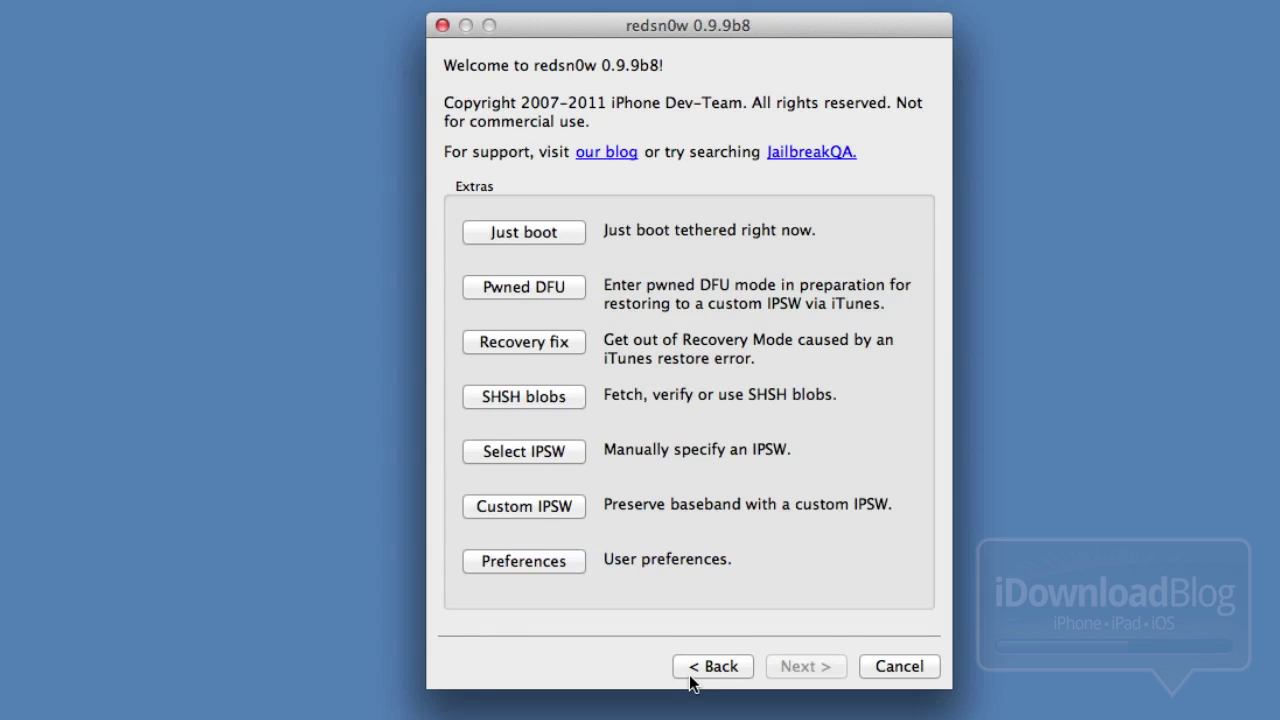
left_click(556, 236)
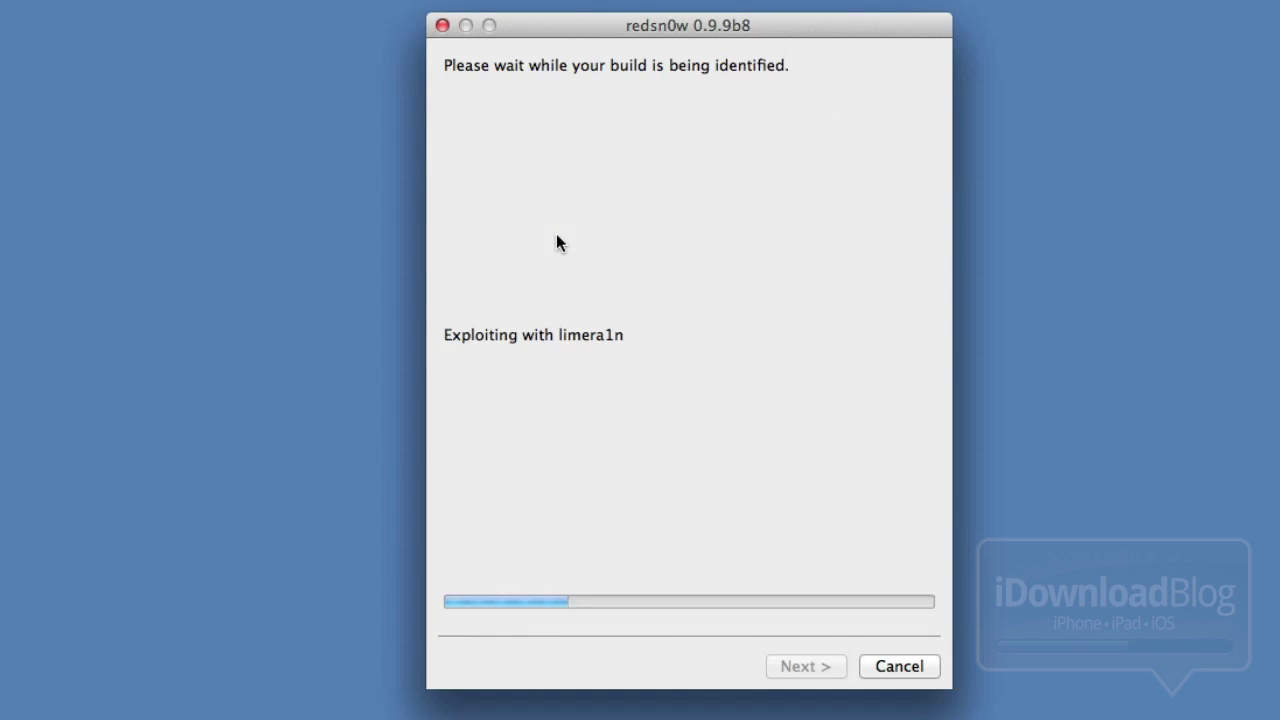
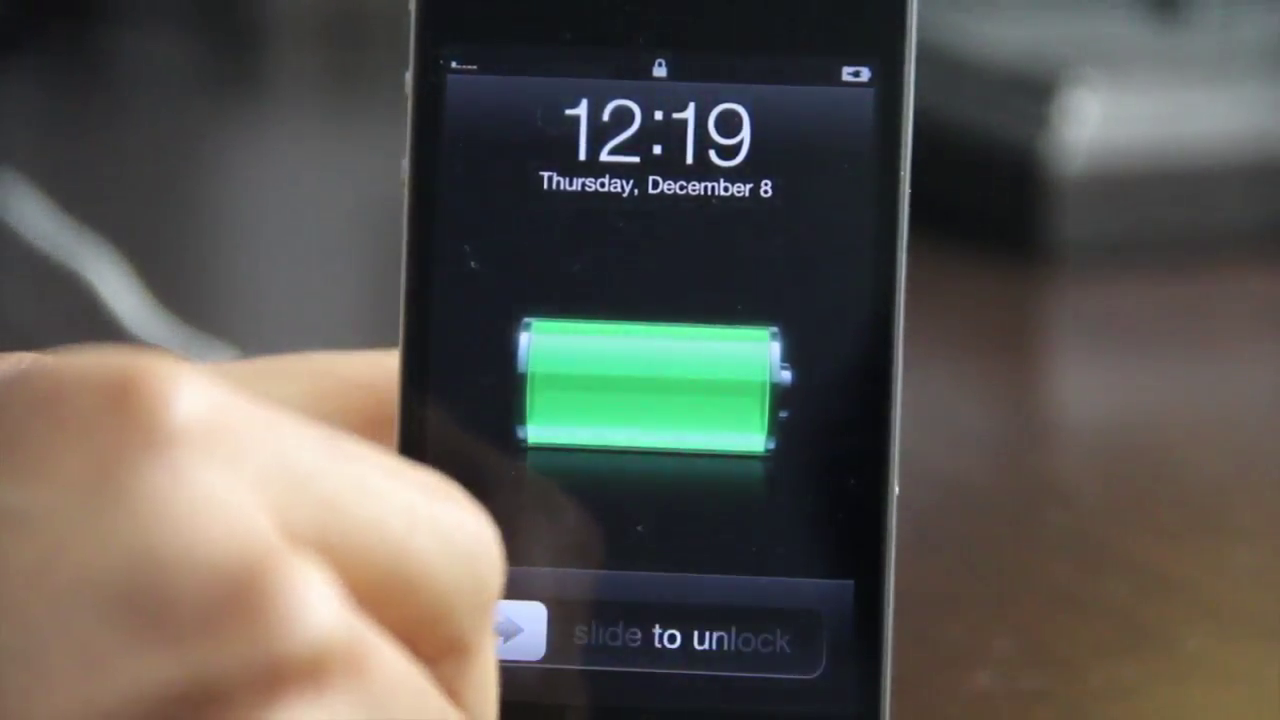
Unlock the iPhone with the 'slide to unlock' slider to reach the home screen.
left_click_drag(500, 634, 800, 634)
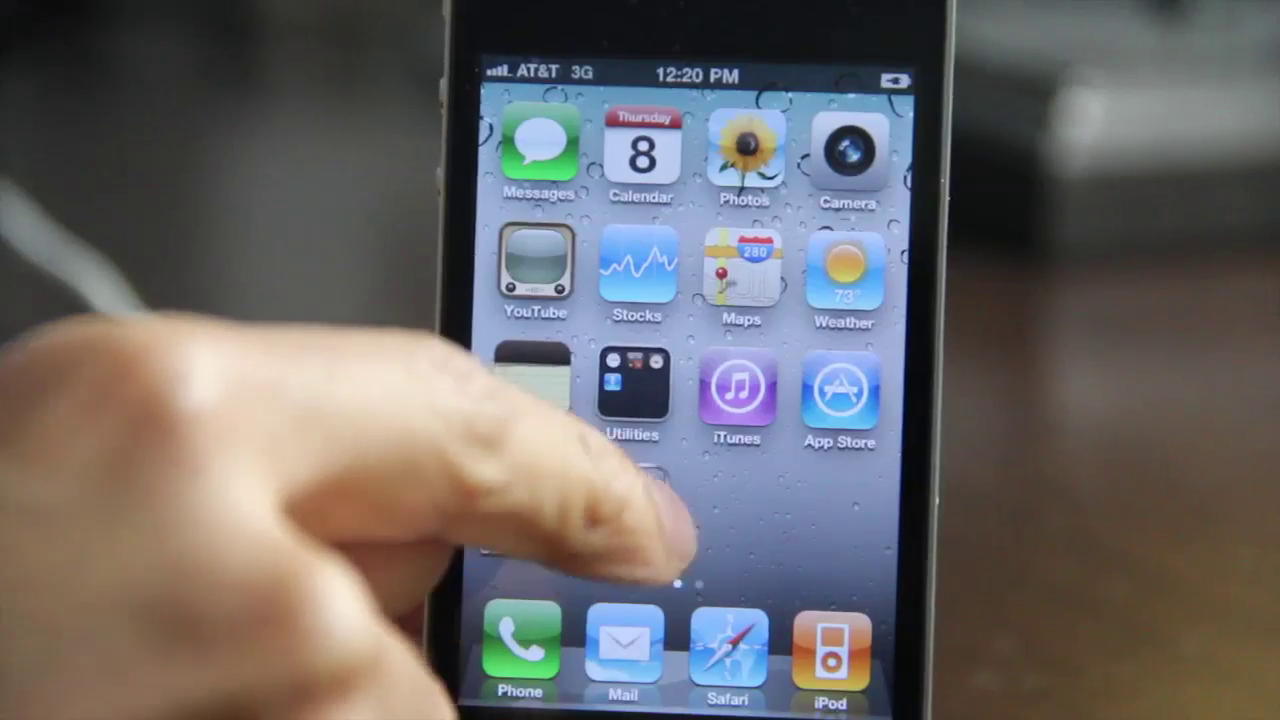
left_click(698, 650)
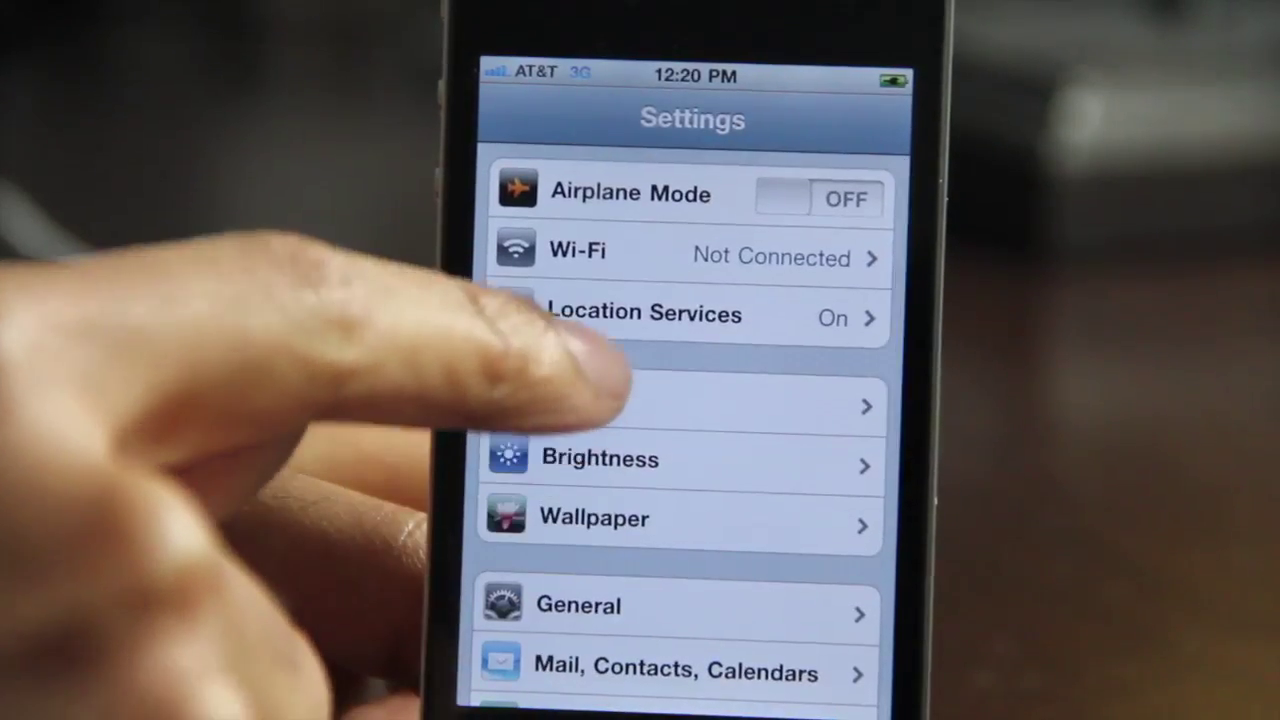
left_click(570, 608)
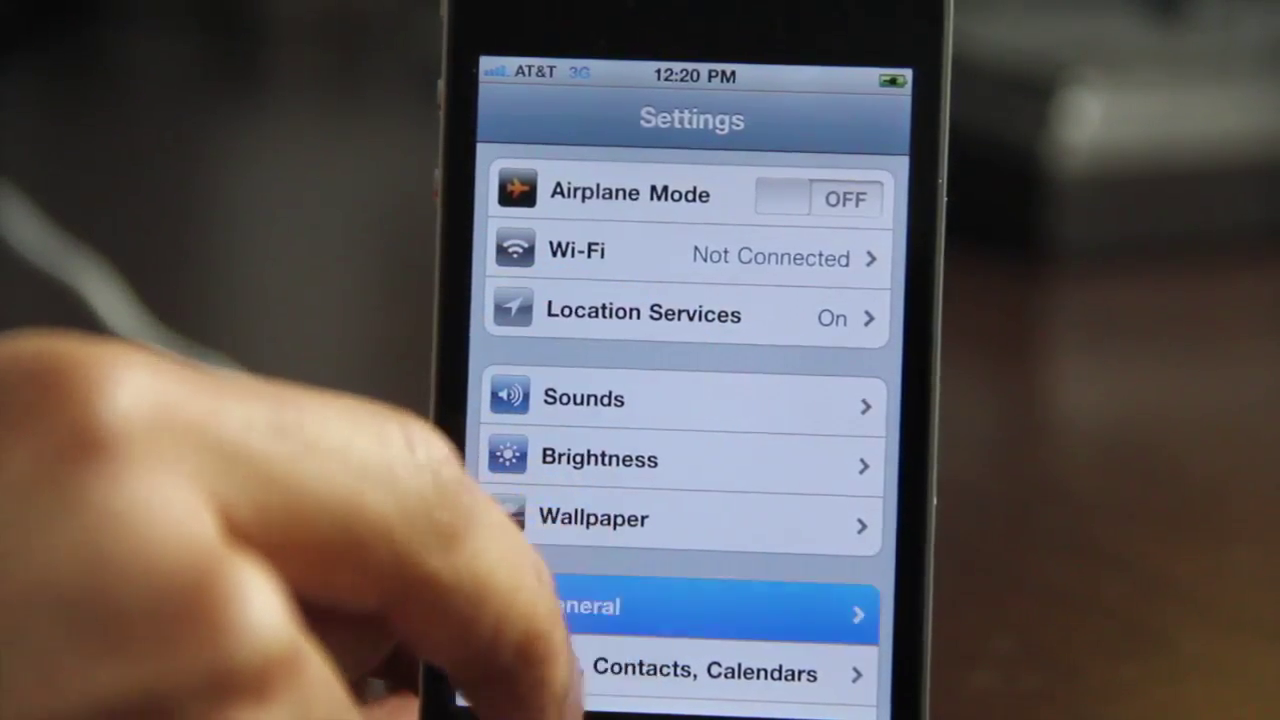
left_click(686, 192)
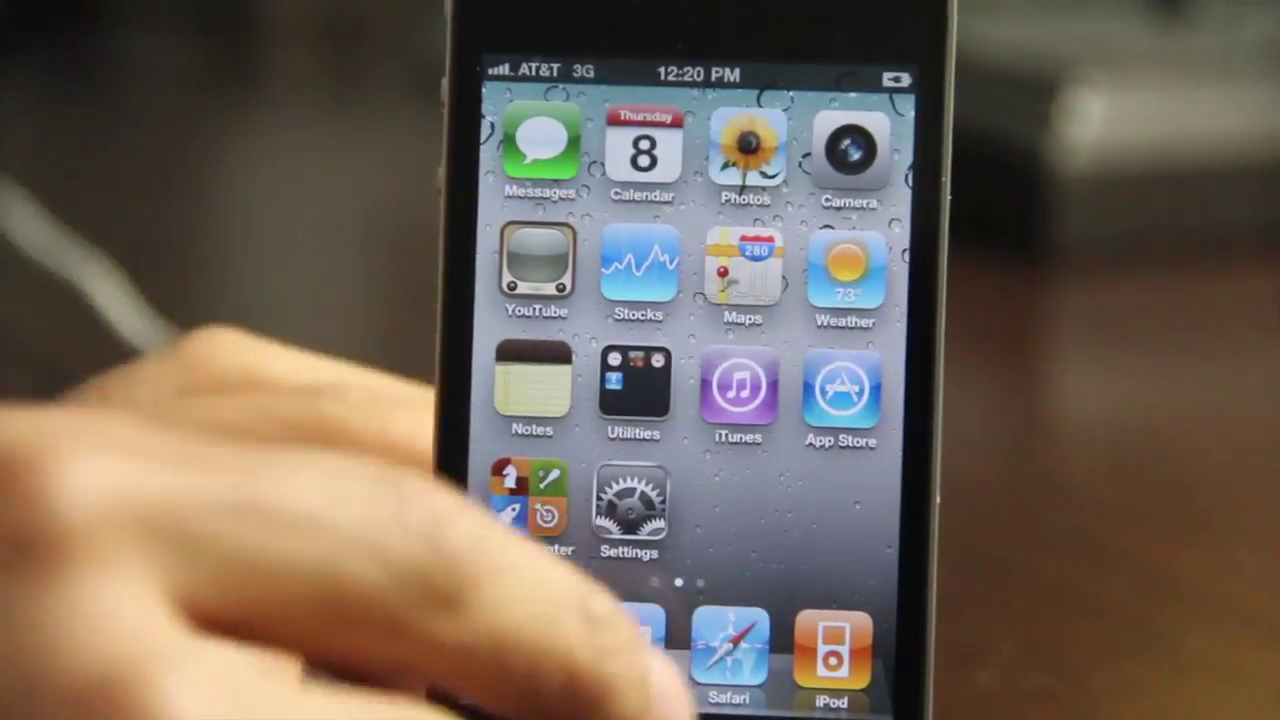
left_click_drag(700, 450, 460, 430)
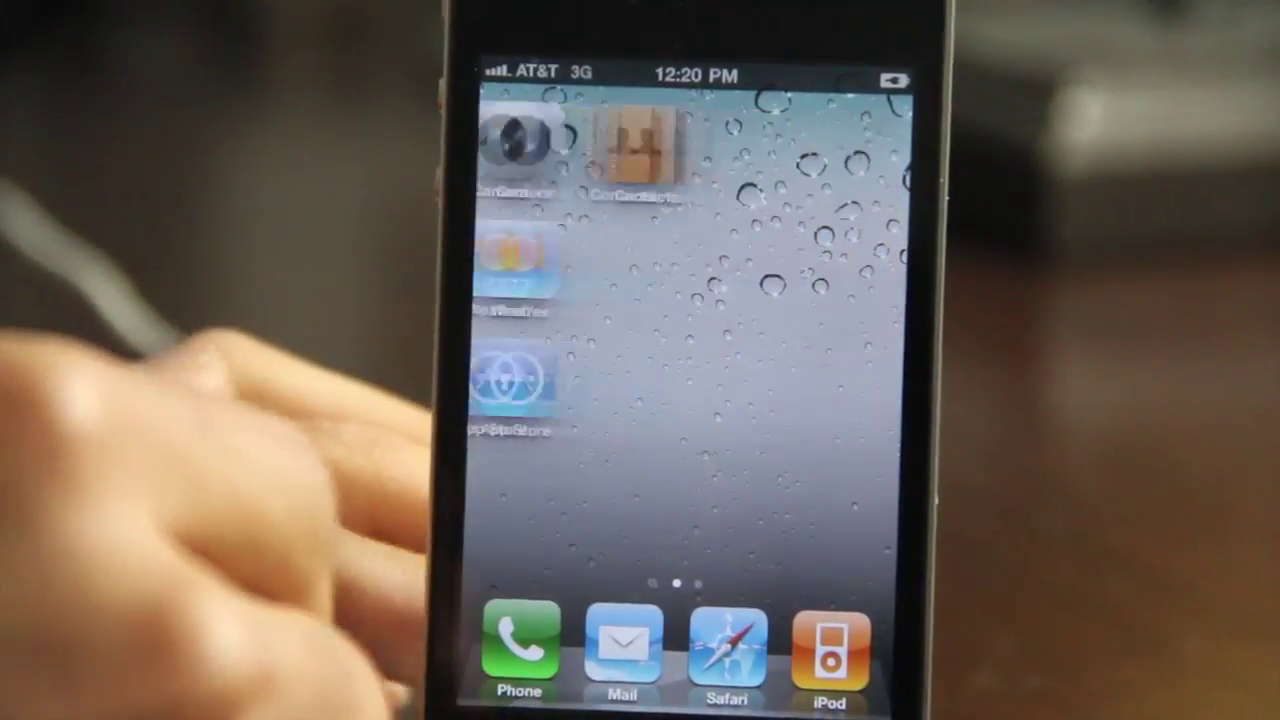
left_click_drag(560, 500, 820, 500)
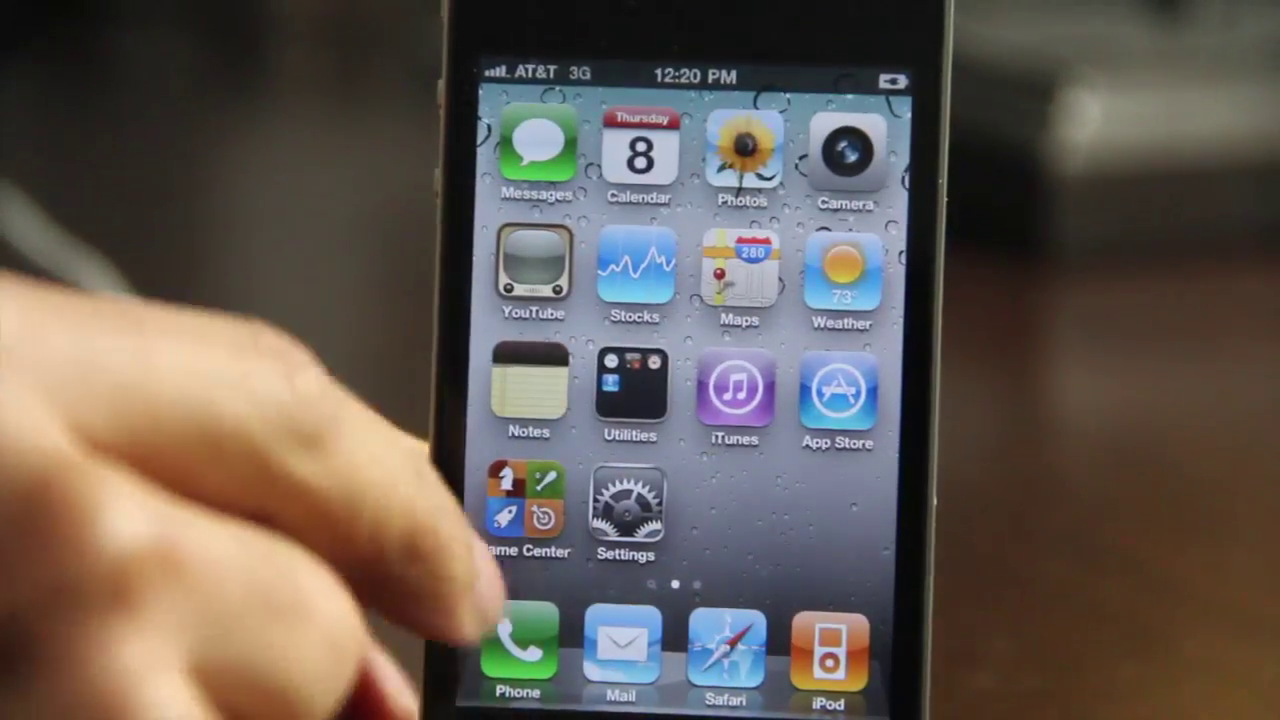